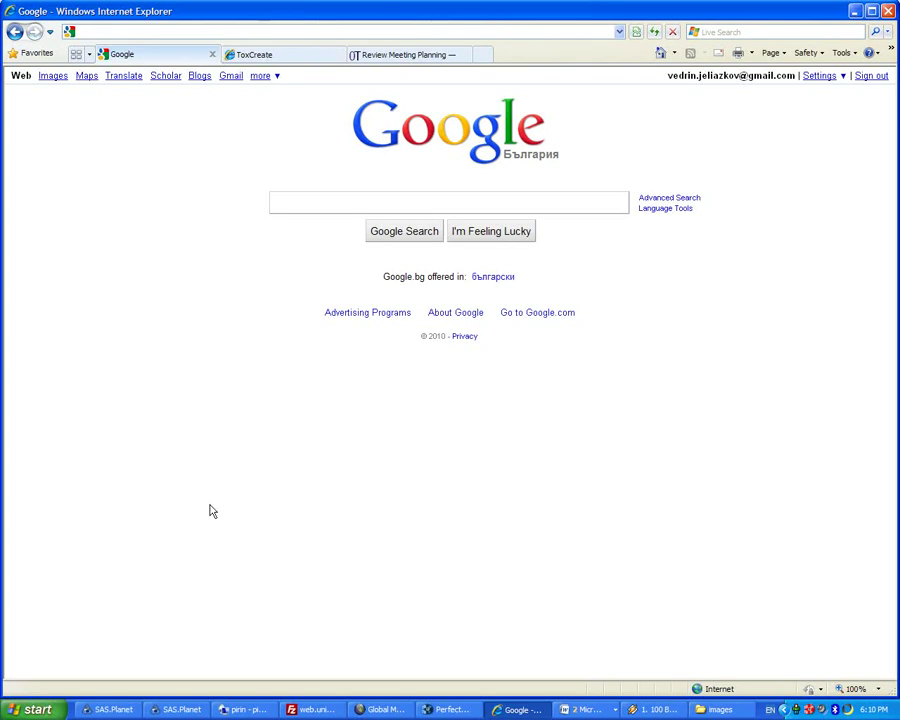
text(htt)
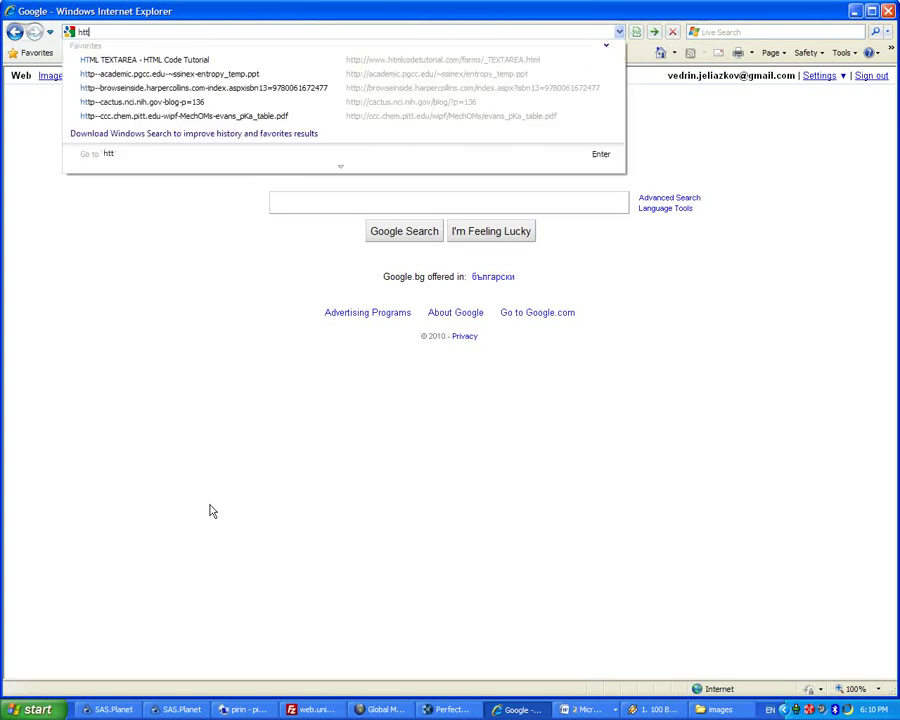
text(p:)
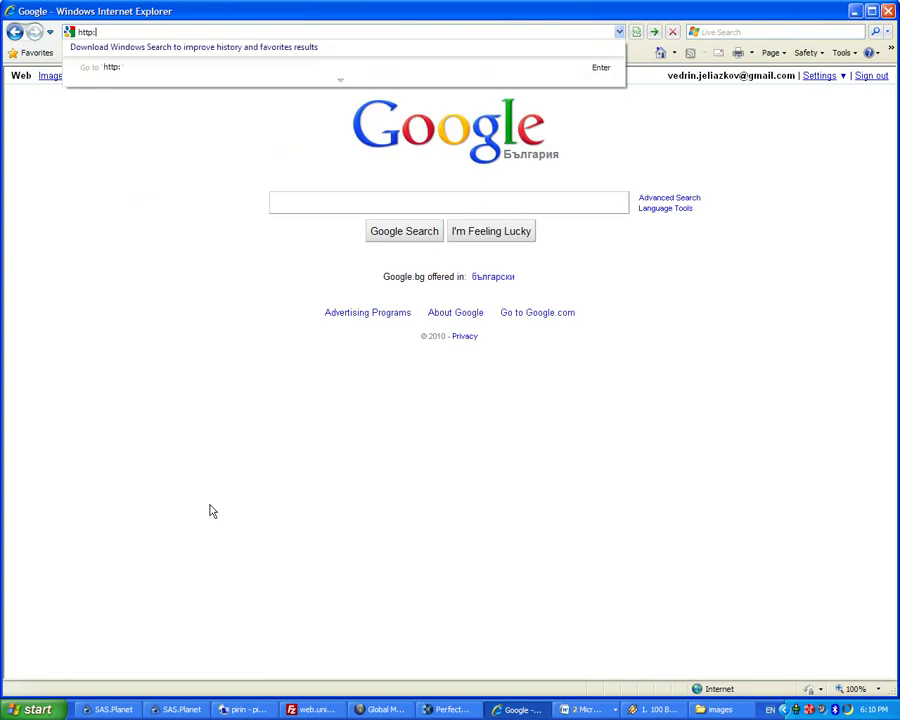
text(//toxpre)
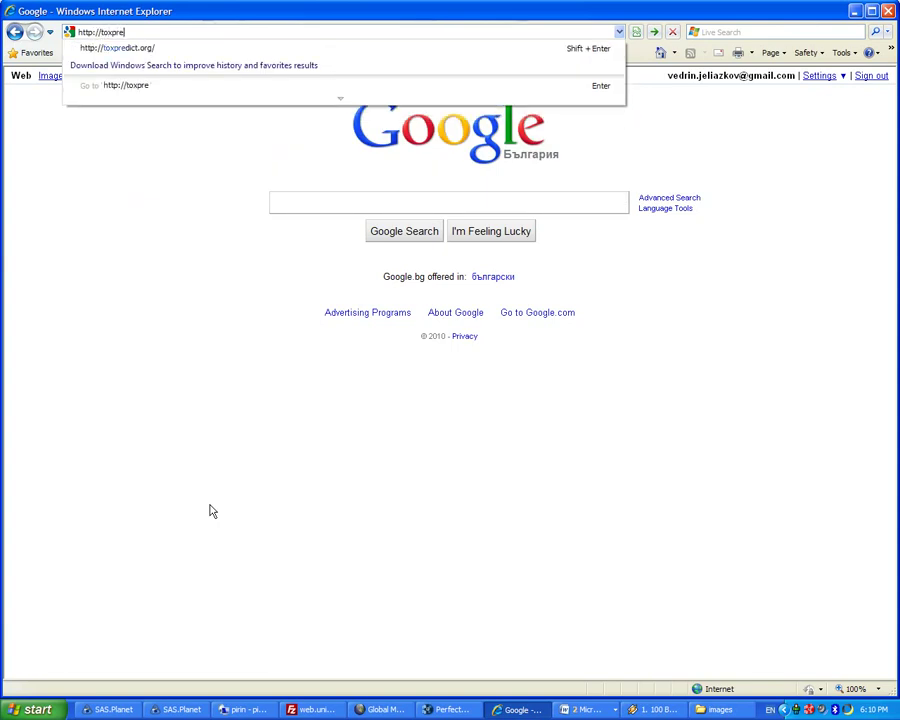
text(dict.org)
key(Return)
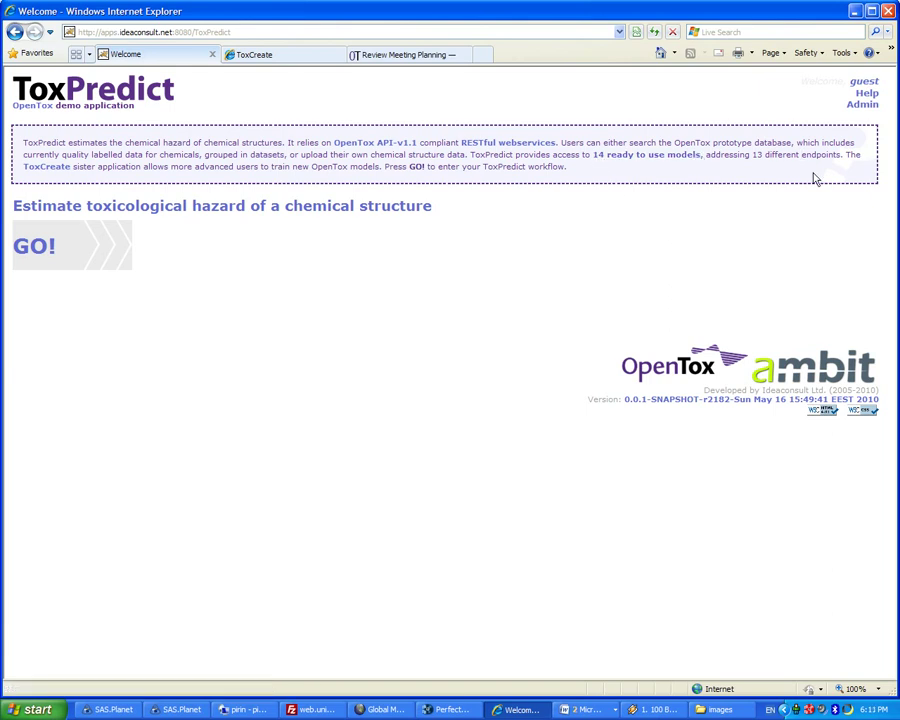
- Look at the ToxCreate page, then return to the ToxPredict Welcome page
click(315, 58)
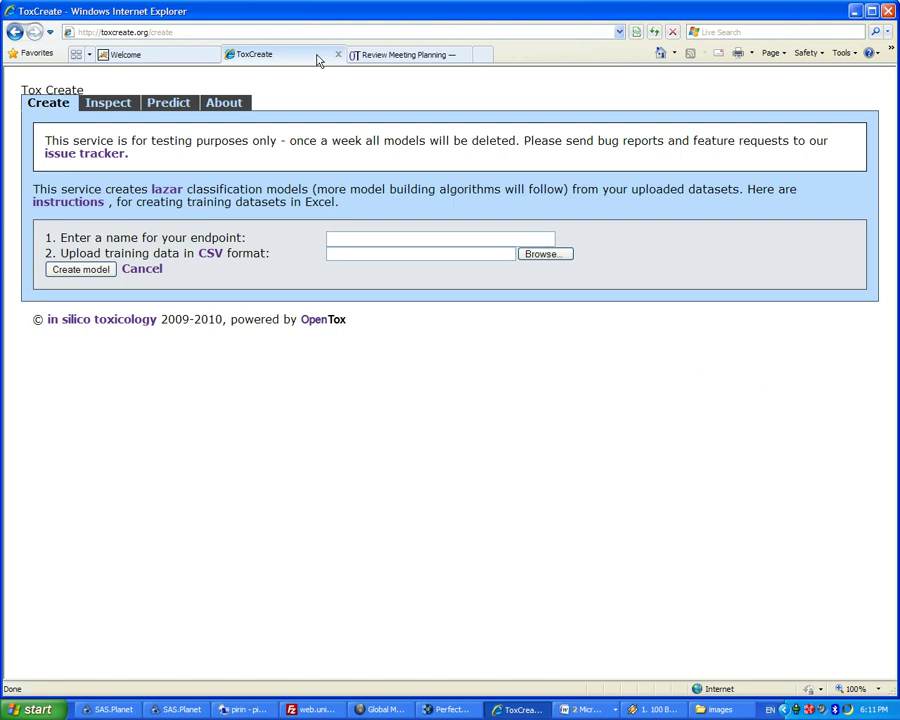
click(114, 59)
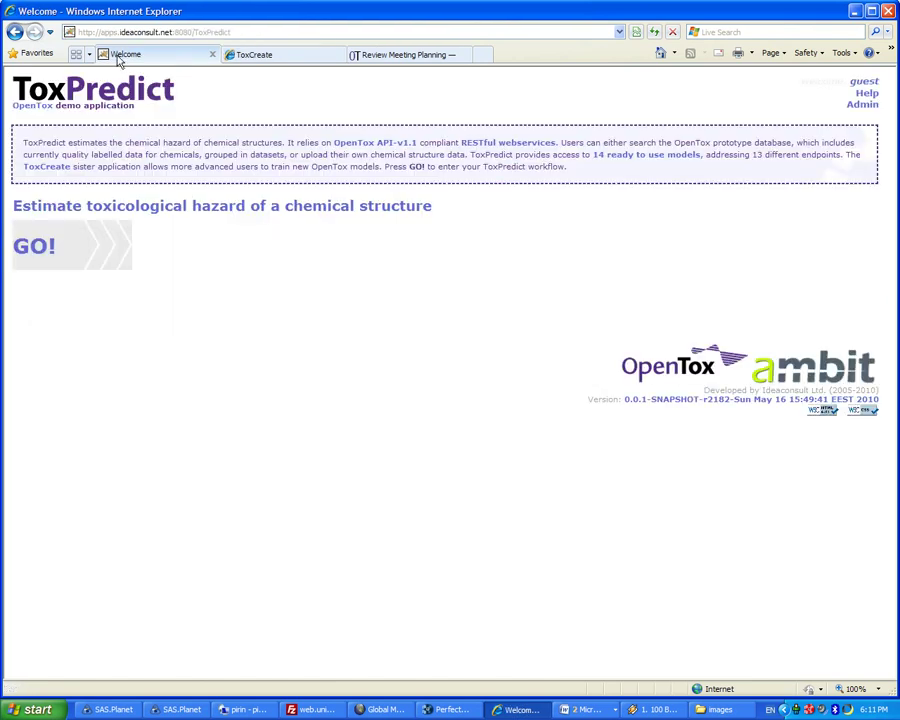
- Start the hazard estimation workflow with GO! and enter 'benzene' as the free-text search
click(56, 258)
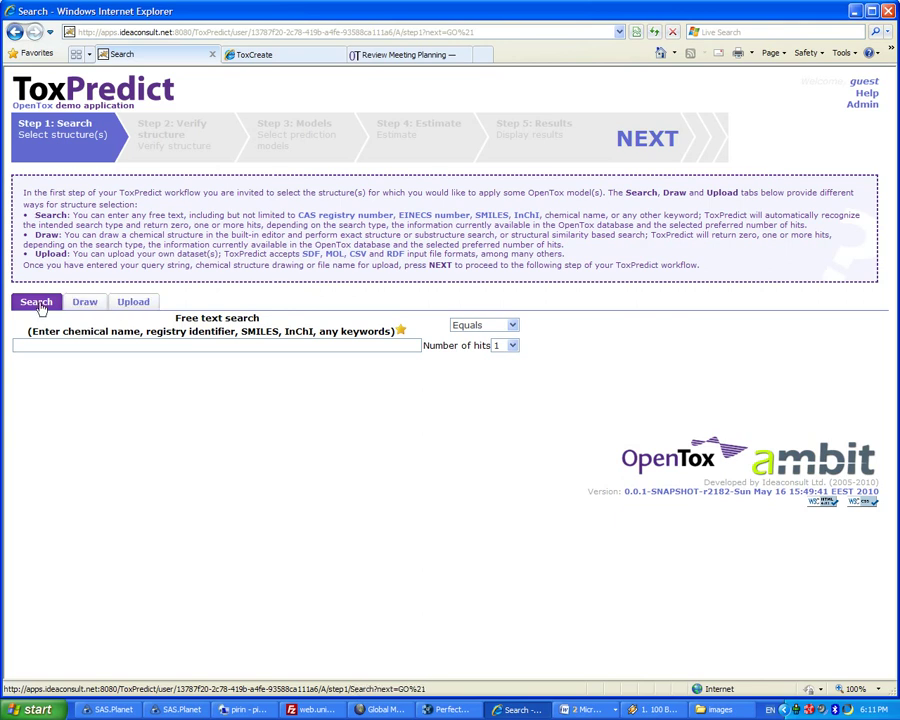
click(34, 343)
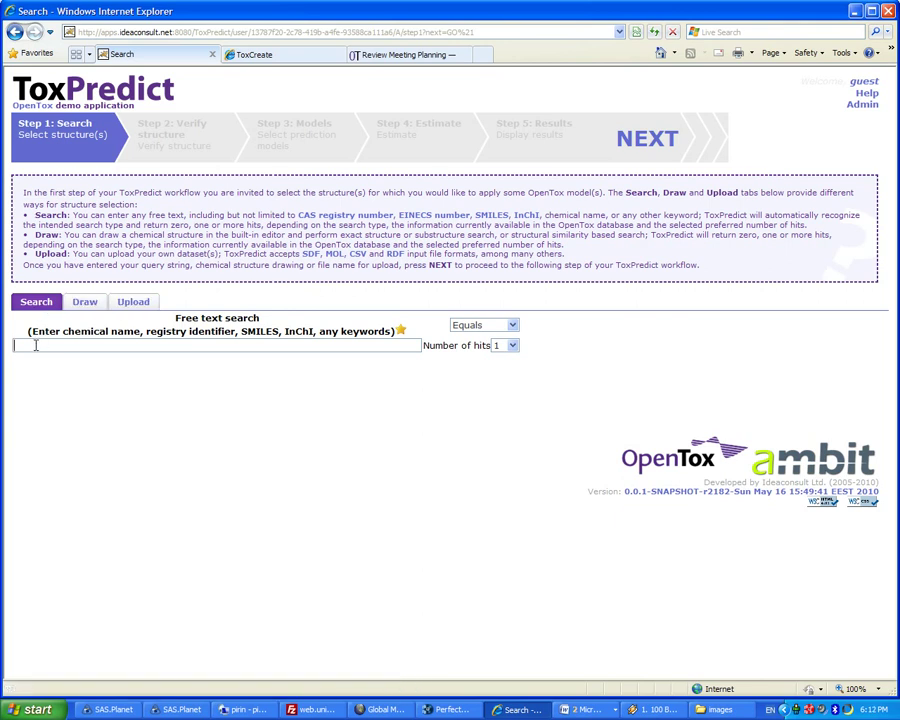
text(benzene)
- Place a benzene ring on the Draw canvas, then switch to the Upload option
click(82, 302)
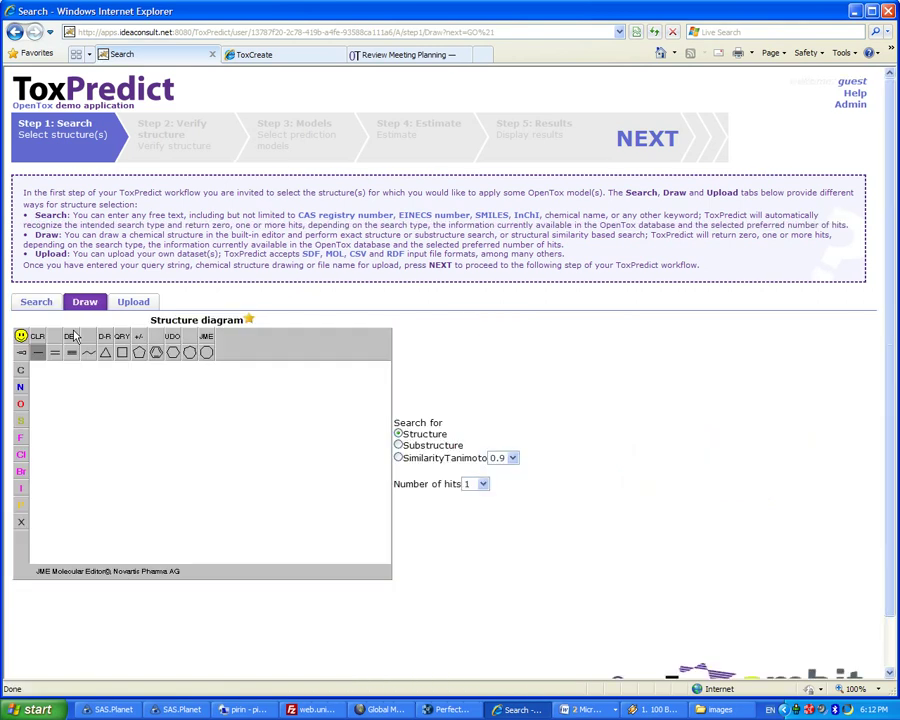
click(156, 352)
click(141, 424)
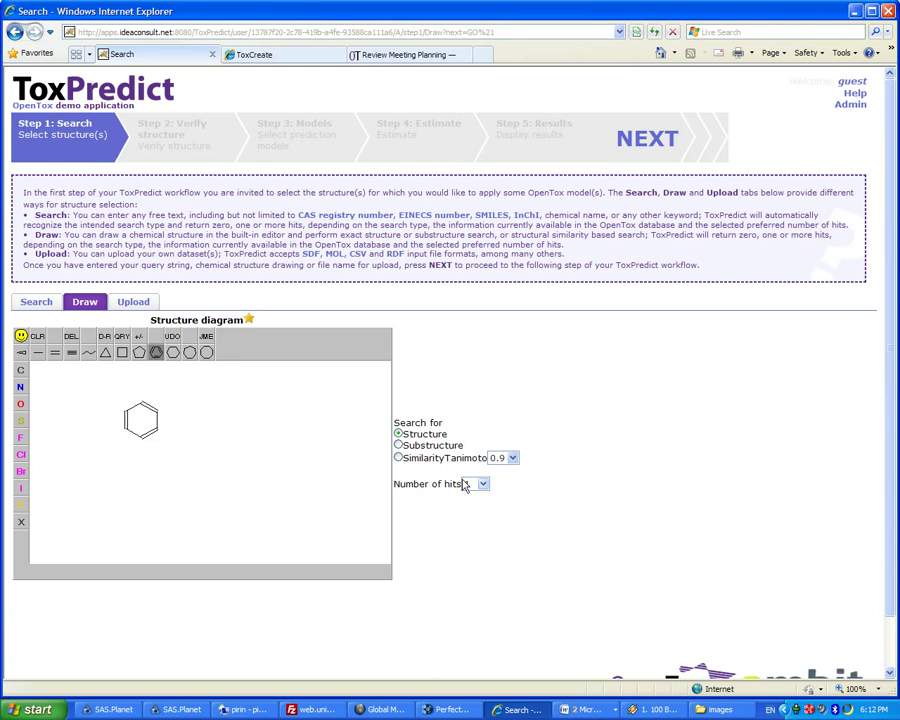
click(133, 302)
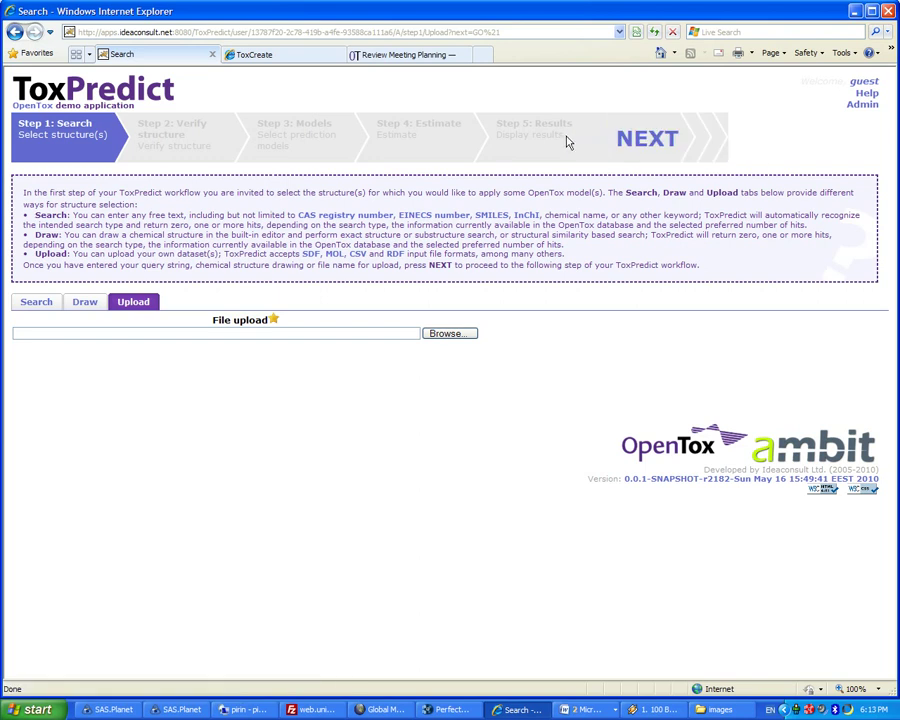
- Place a benzene ring on the Draw editor canvas
click(86, 304)
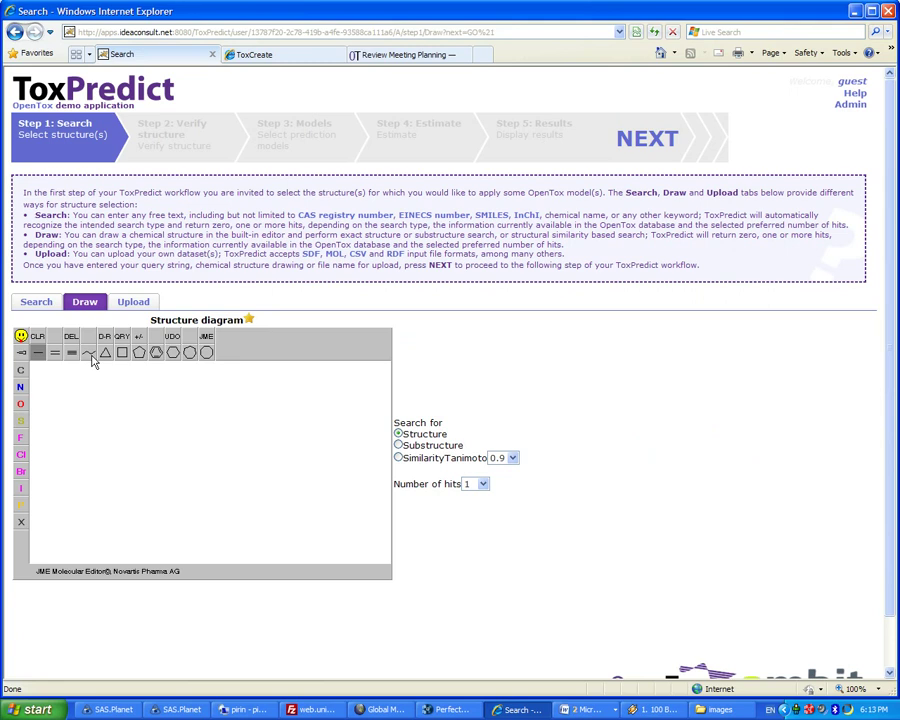
click(155, 354)
click(142, 442)
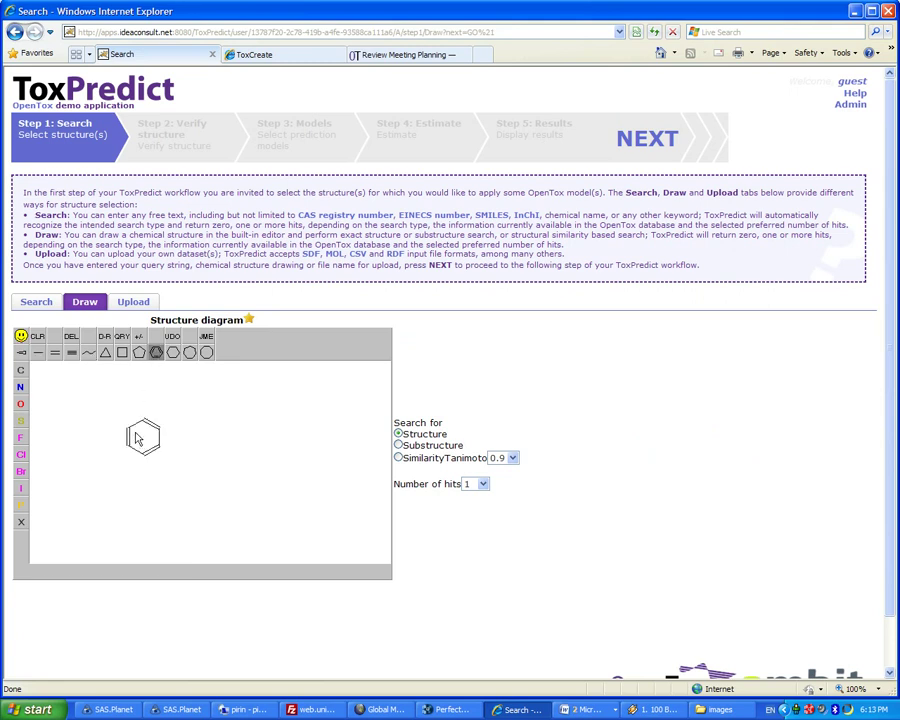
- Add a methyl below the ring and a branched chain above ending in a C=O oxygen
click(37, 352)
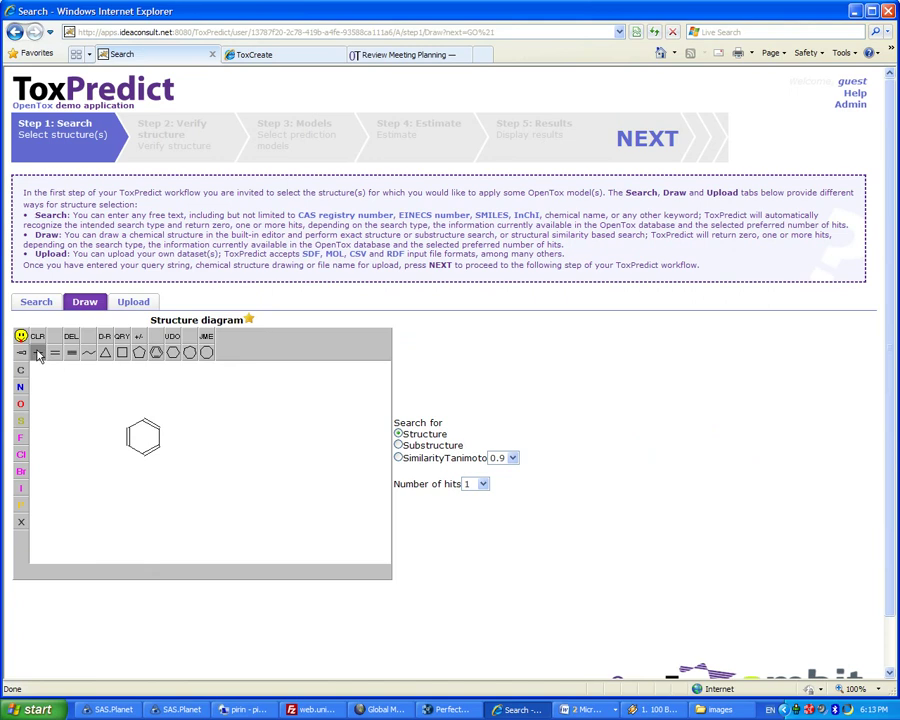
click(143, 419)
click(143, 455)
click(144, 401)
click(161, 398)
click(20, 403)
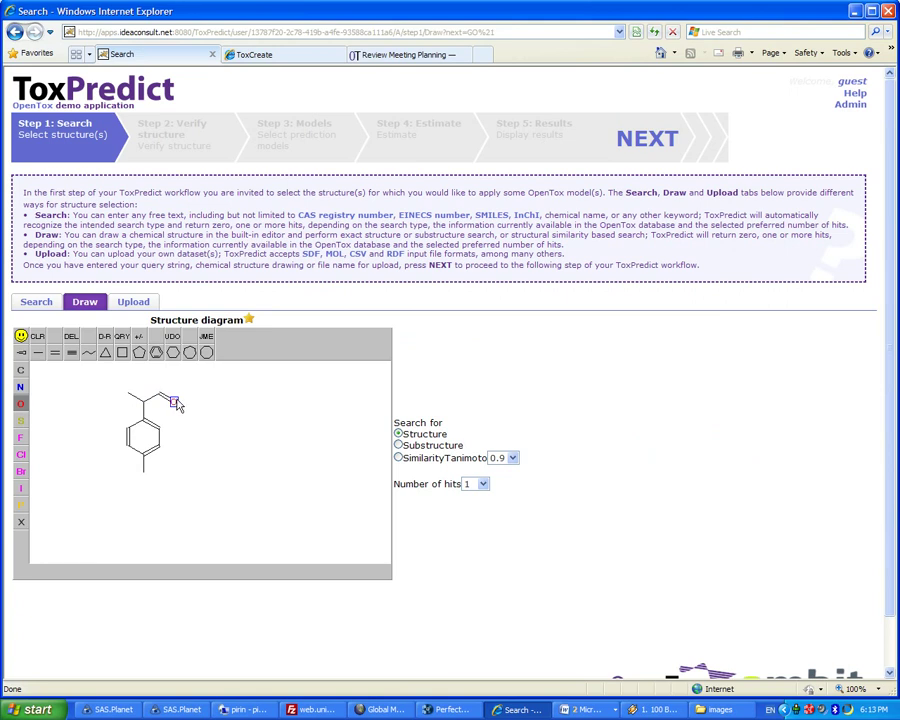
click(174, 401)
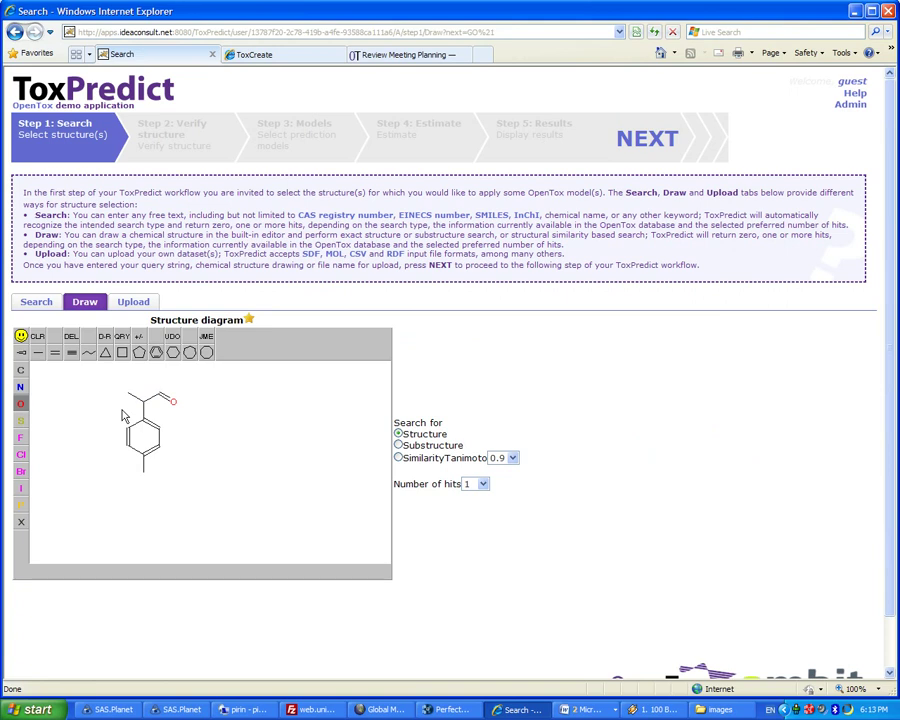
- Advance to Step 2 to verify the structure as 2-(4-methylphenyl)propanal, CAS 99-72-9
click(648, 148)
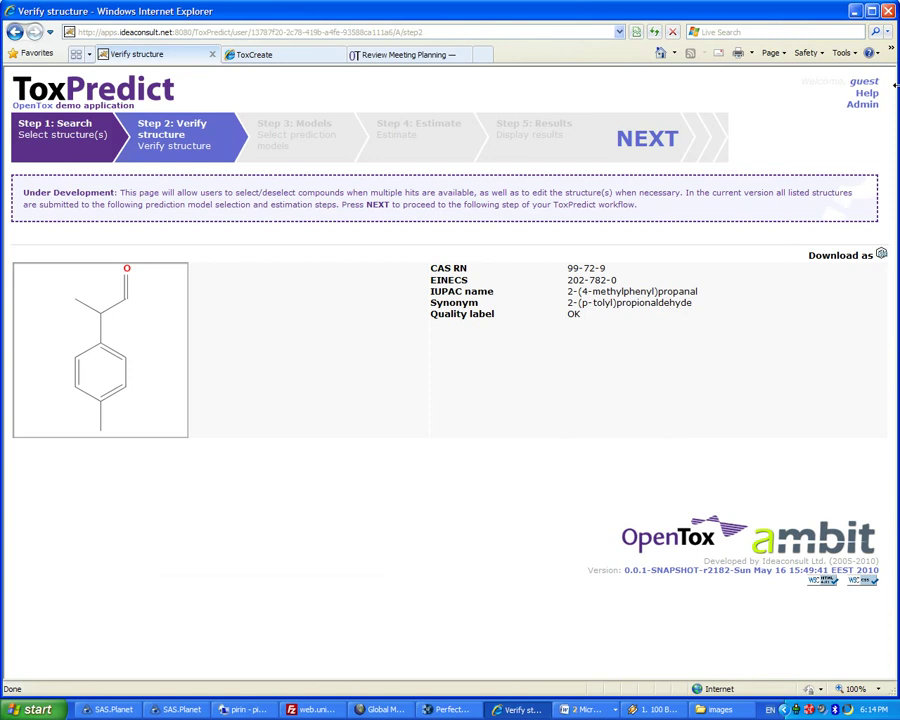
- On Step 3: Models, tick all 14 models from MolecularWeight to Skin sensitisation alerts
click(643, 139)
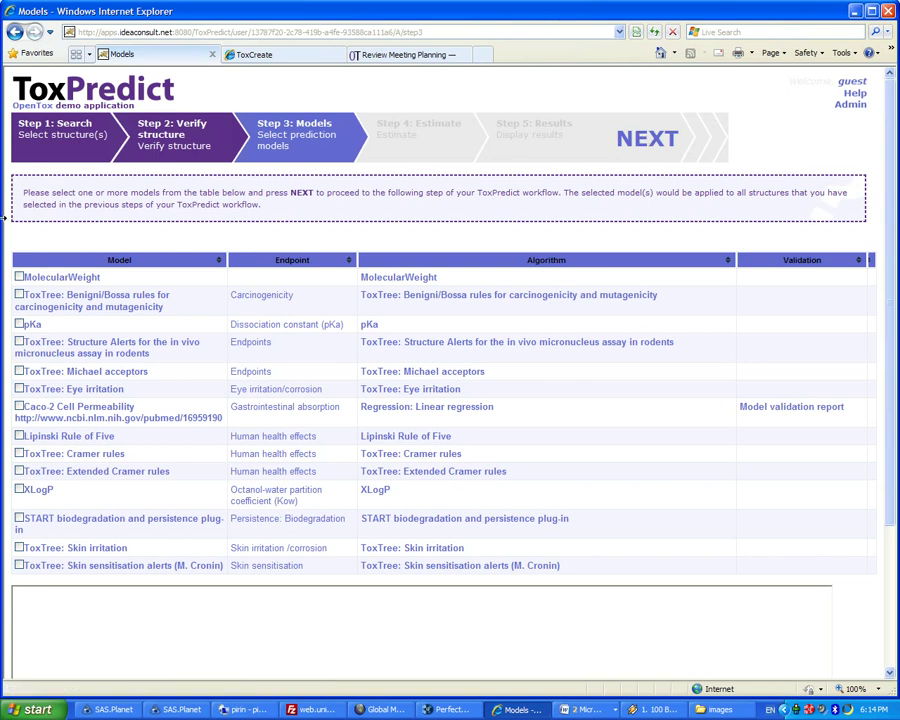
click(19, 277)
click(19, 295)
click(19, 324)
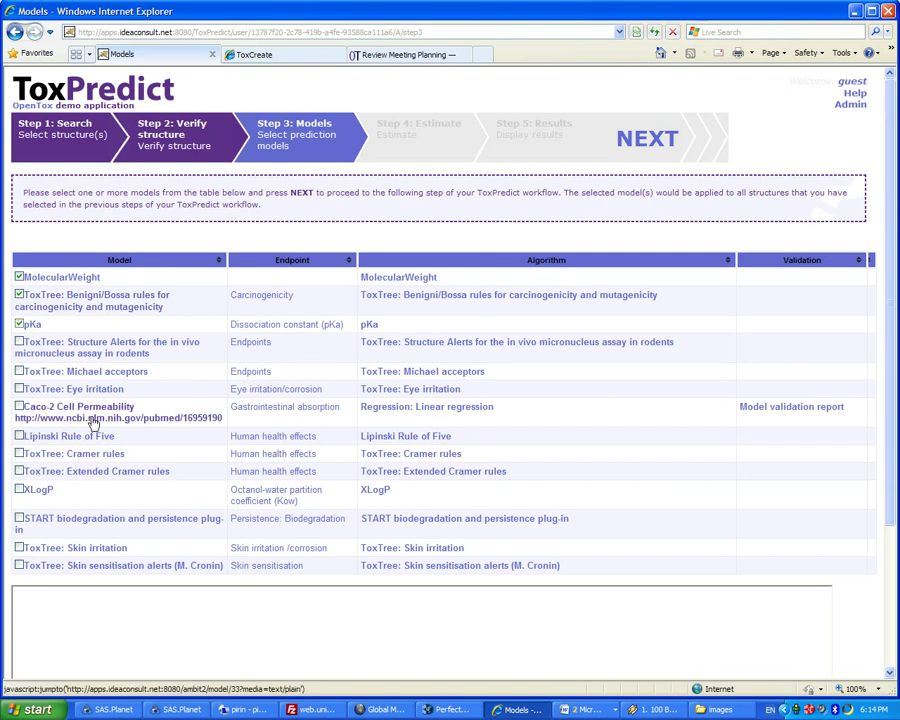
click(19, 342)
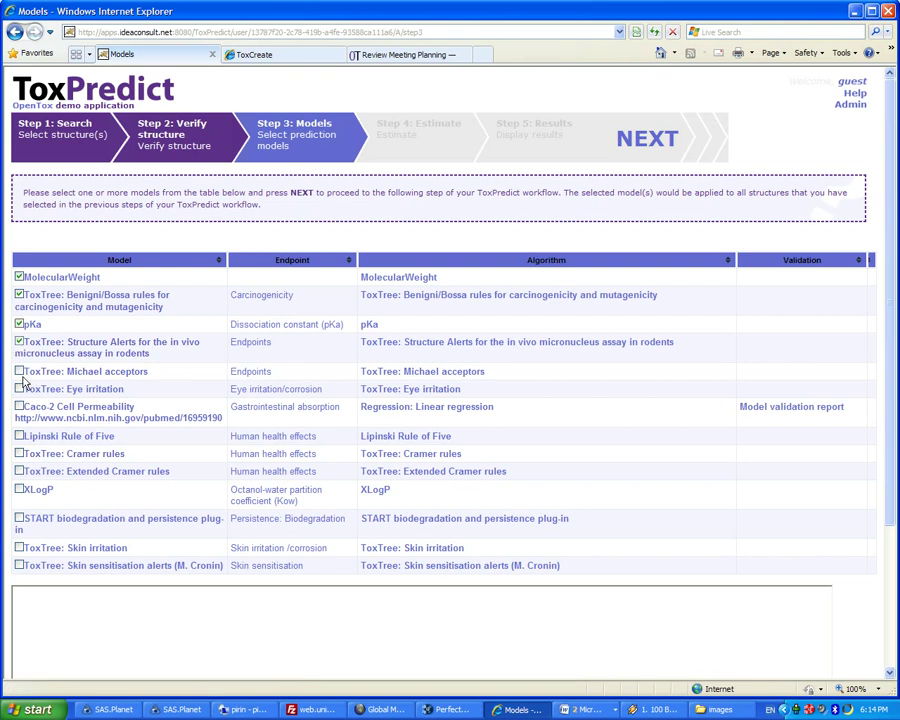
click(19, 371)
click(19, 390)
click(19, 407)
click(19, 436)
click(19, 453)
click(19, 471)
click(19, 489)
click(19, 518)
click(19, 548)
click(19, 565)
- Run the selected models in Step 4: Estimate, then show the Step 5 results
click(657, 147)
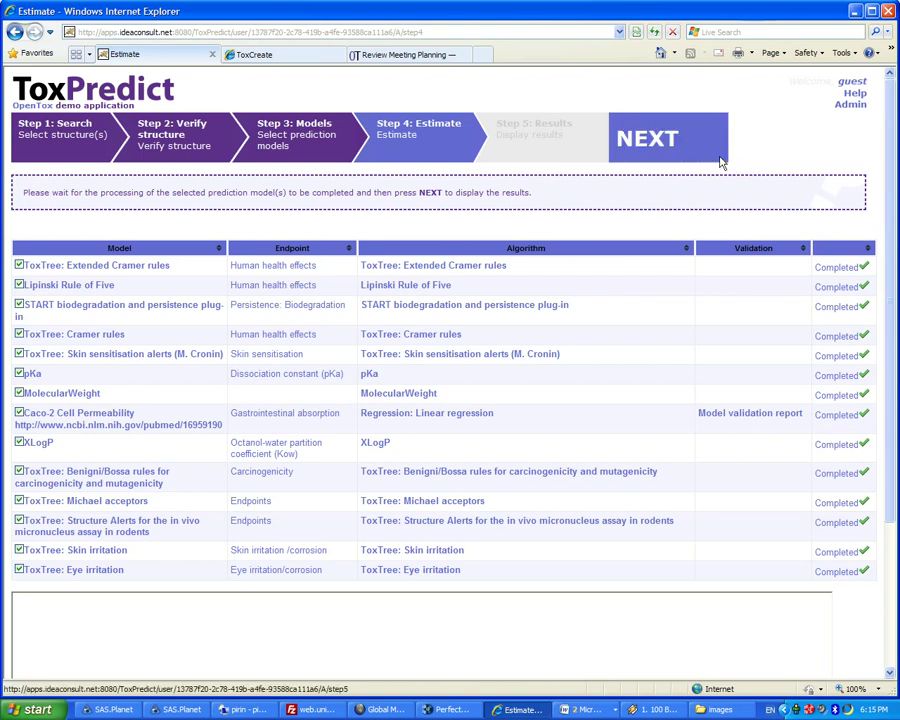
click(667, 151)
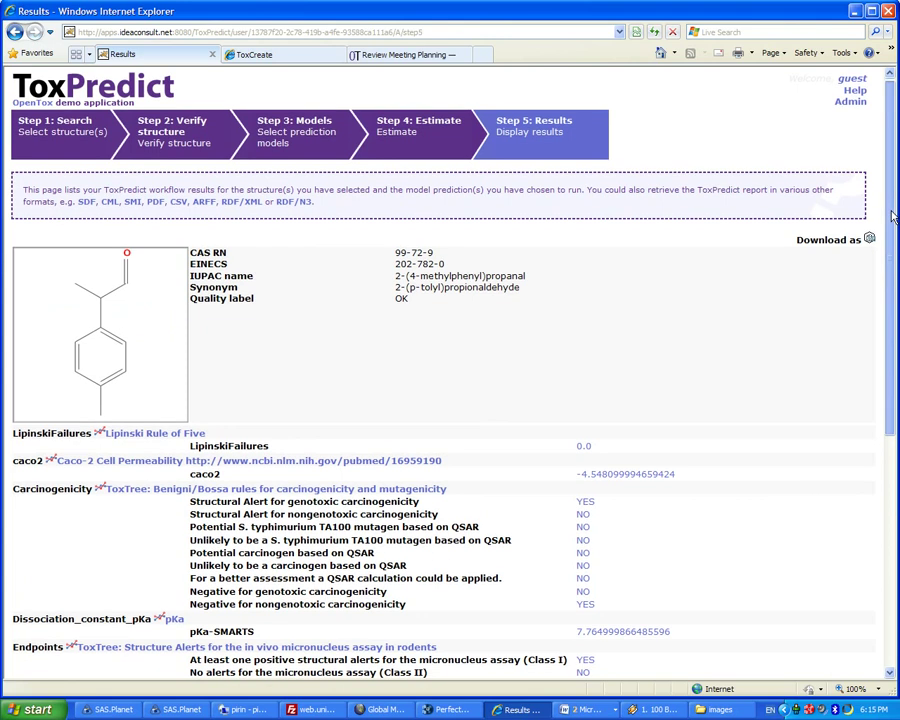
scroll(889, 281, down, 2)
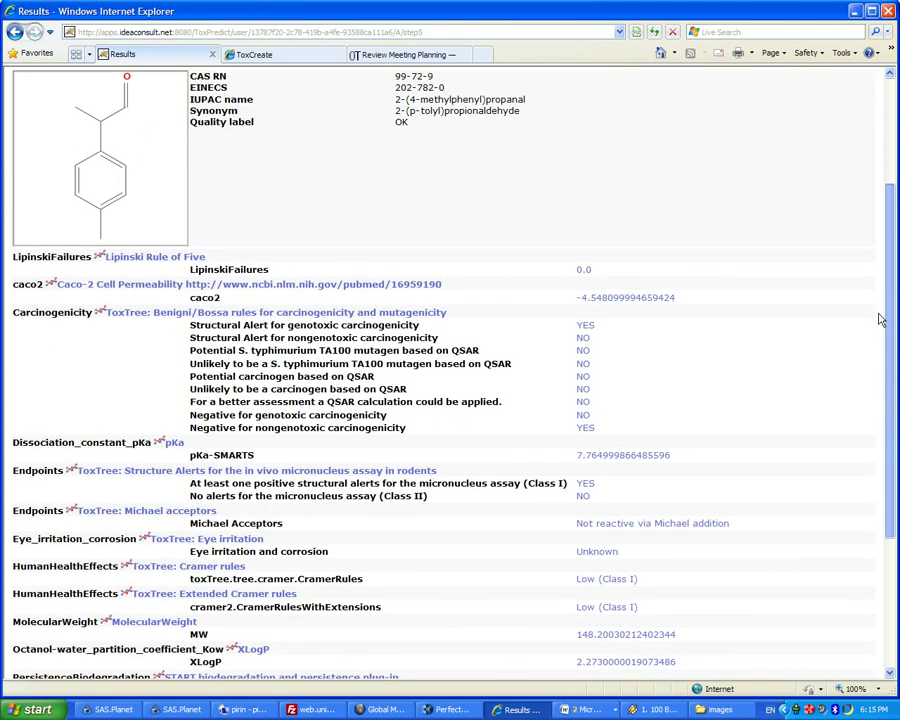
scroll(878, 312, down, 2)
scroll(880, 350, down, 1)
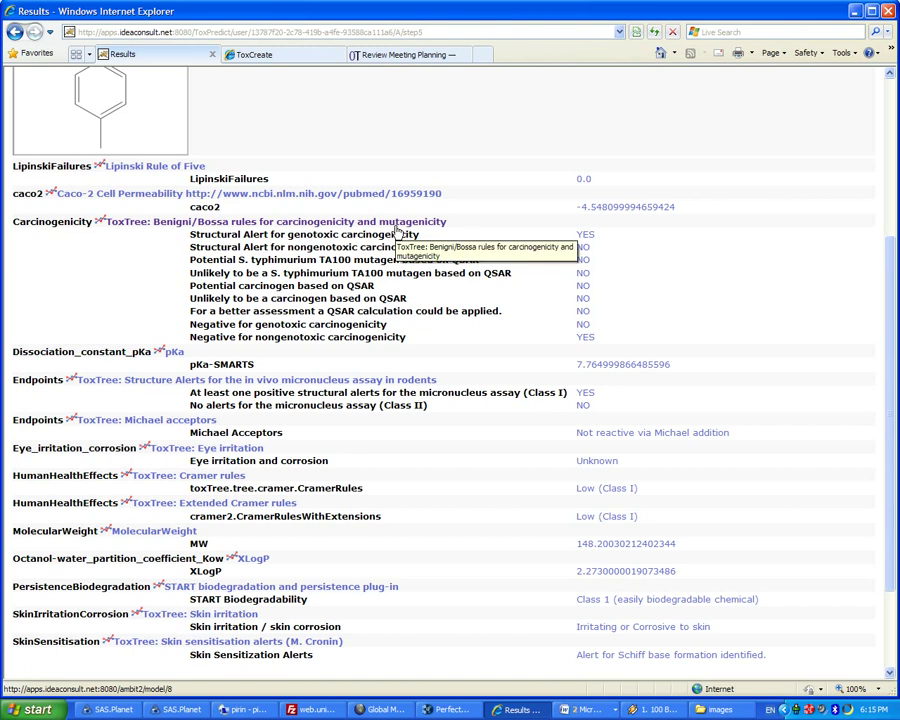
scroll(398, 350, down, 2)
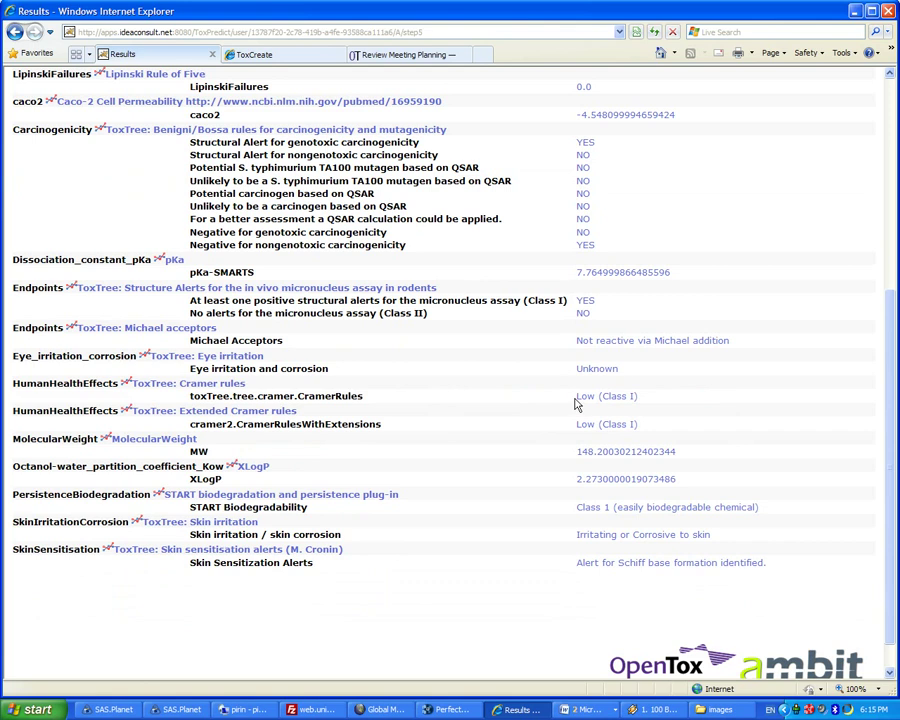
drag(577, 398, 636, 407)
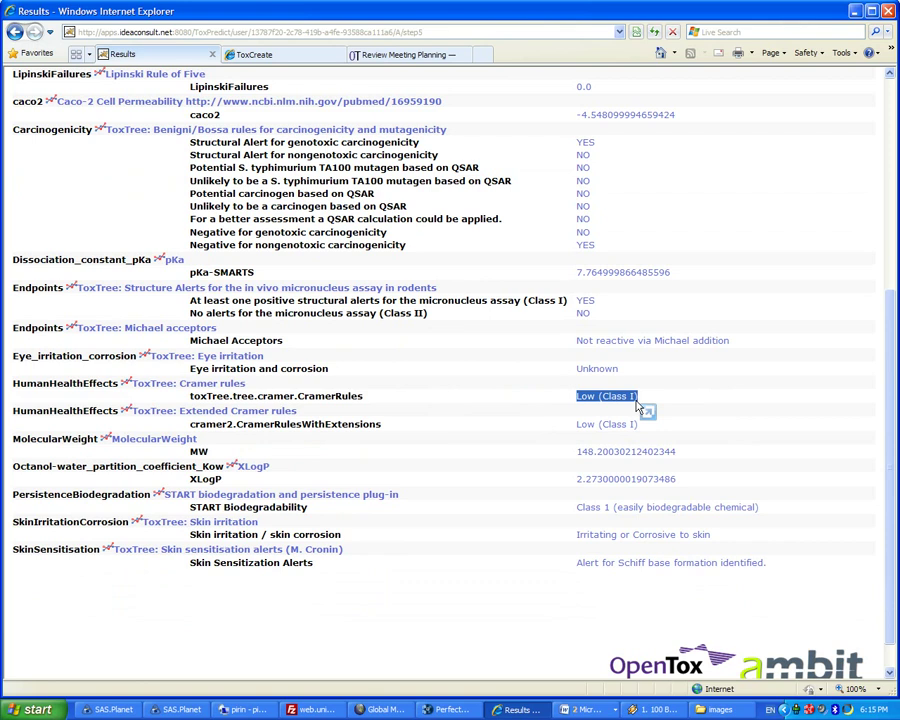
click(410, 533)
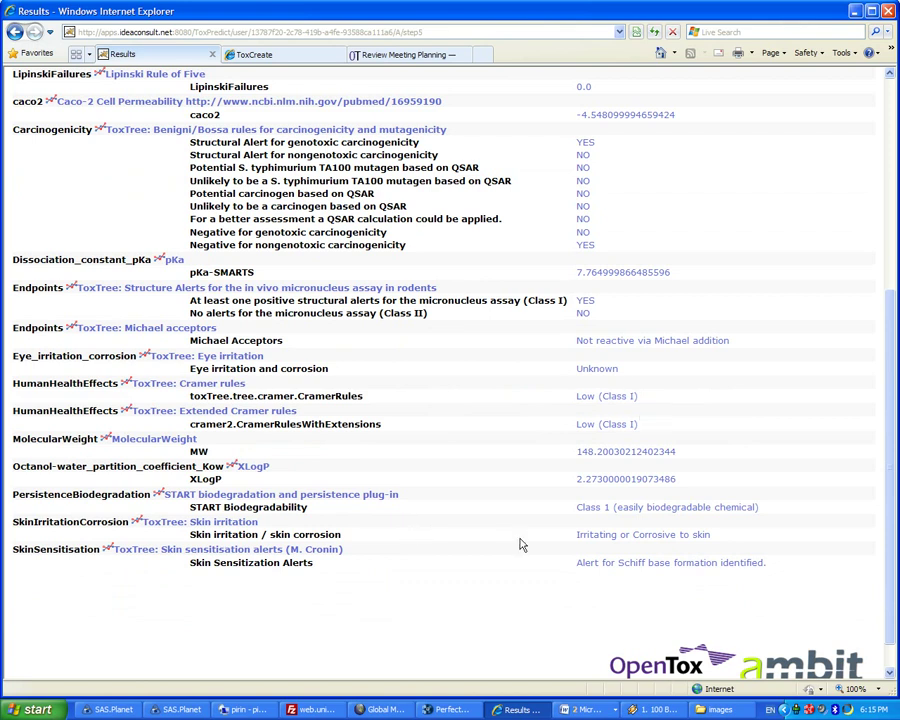
drag(574, 535, 710, 543)
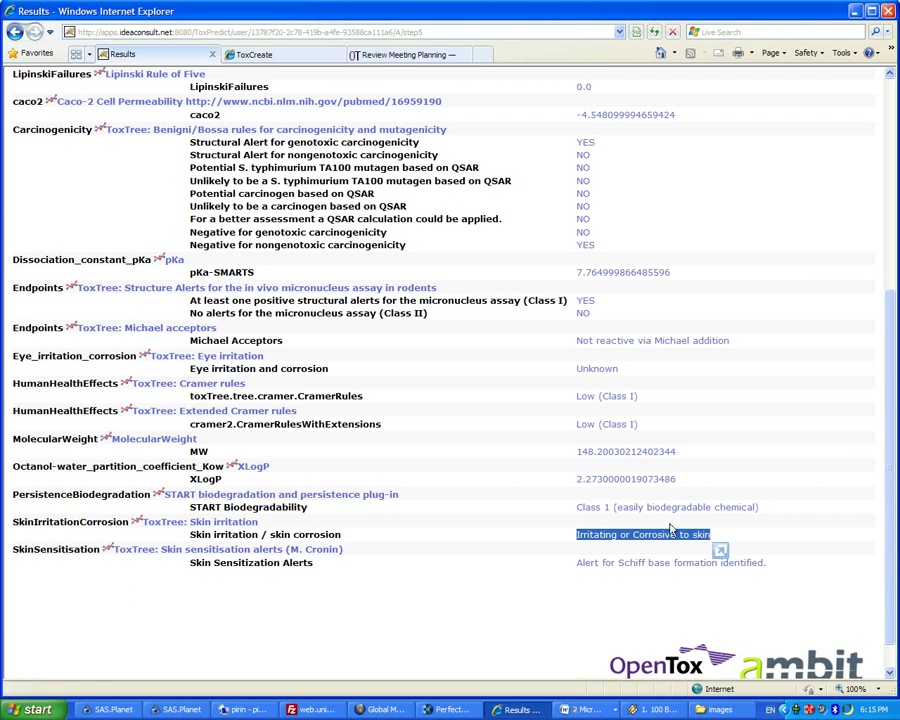
click(572, 567)
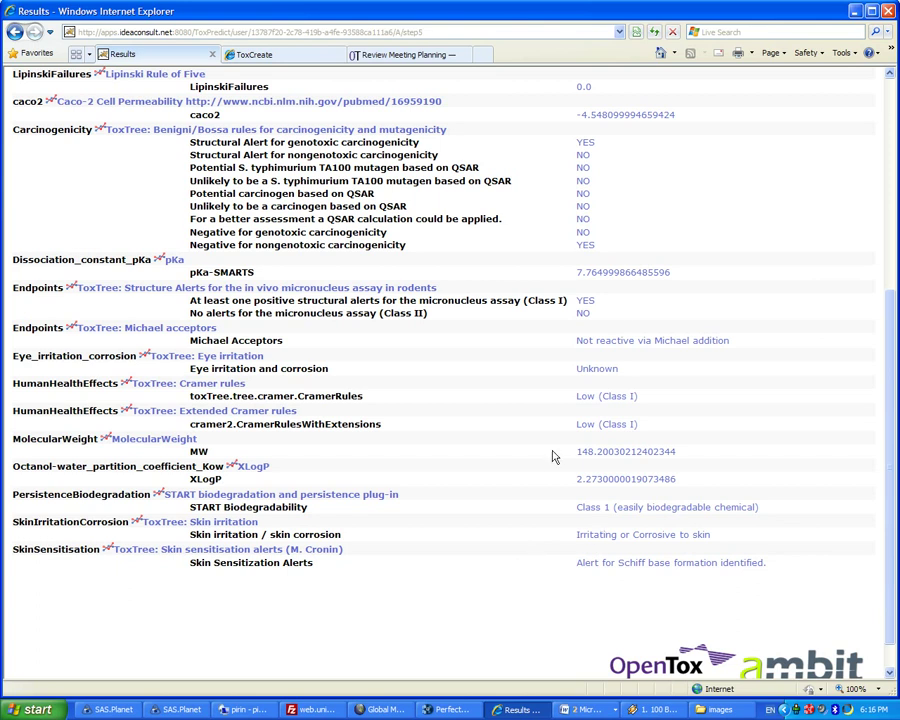
scroll(553, 450, up, 5)
scroll(553, 450, up, 2)
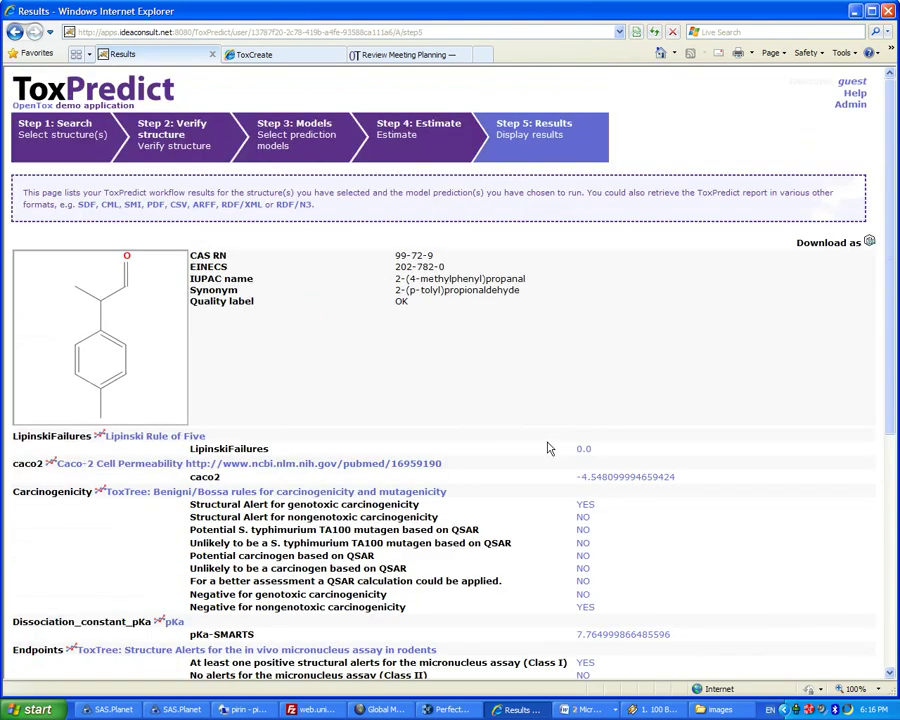